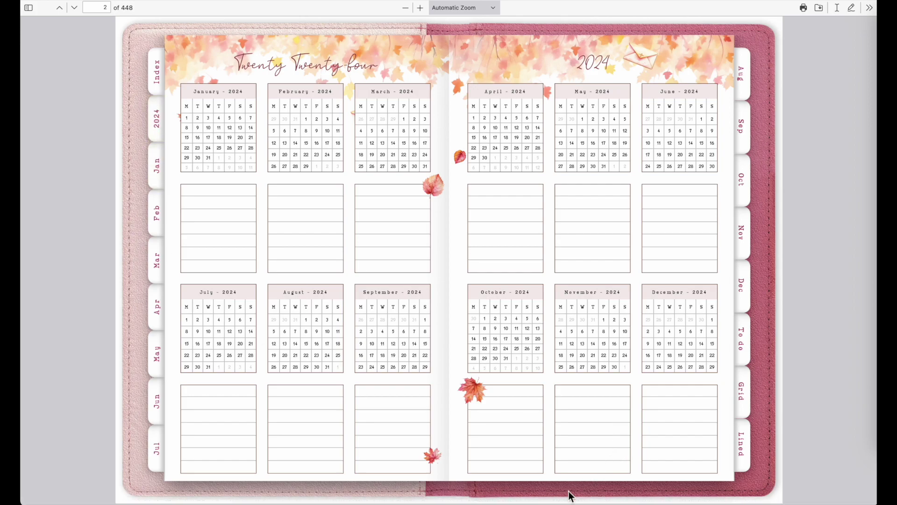
Test the February date links to the 21, 8, 16, 17 and 20 February daily pages.
left_click(296, 155)
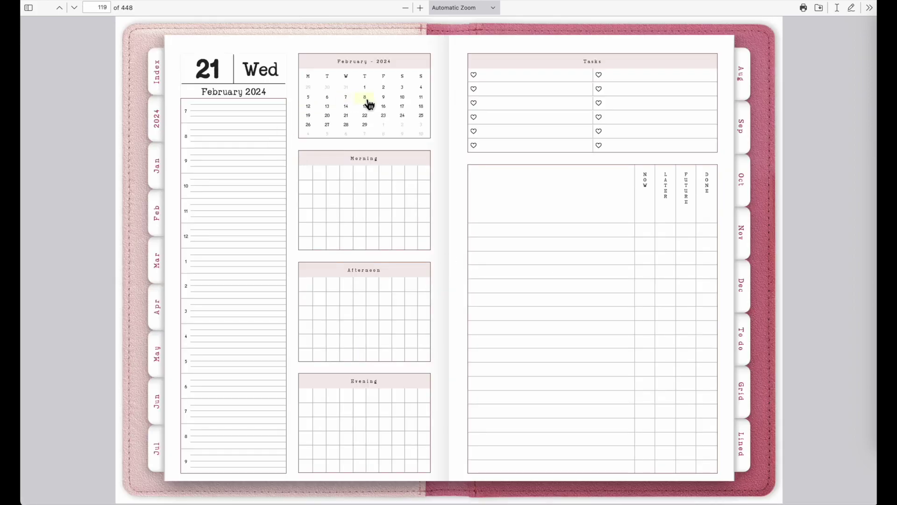
left_click(366, 98)
left_click(384, 106)
left_click(402, 107)
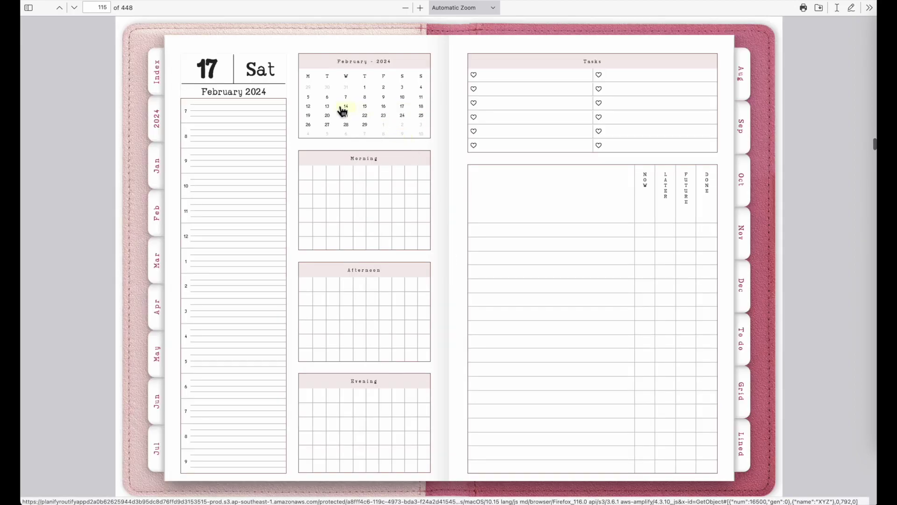
left_click(327, 117)
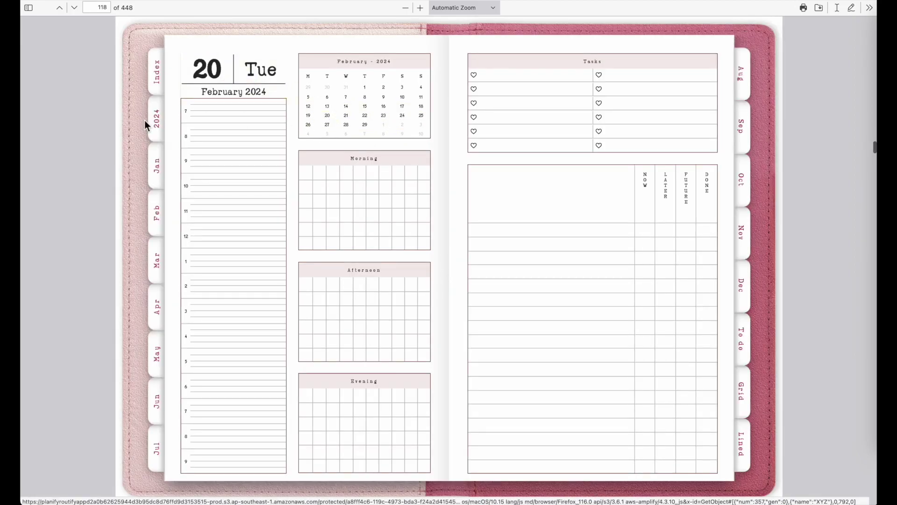
From the 2024 year overview, test the links to the 2 May and 14–18 May daily pages.
left_click(163, 126)
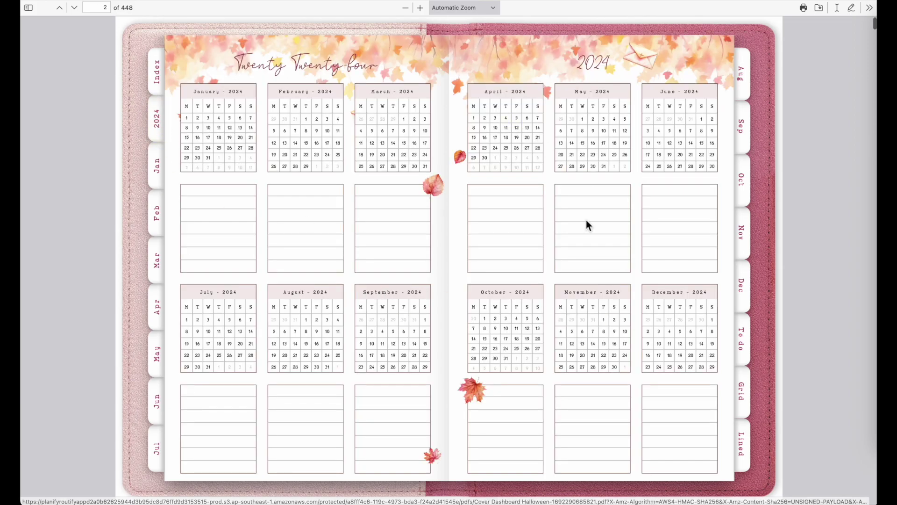
left_click(594, 122)
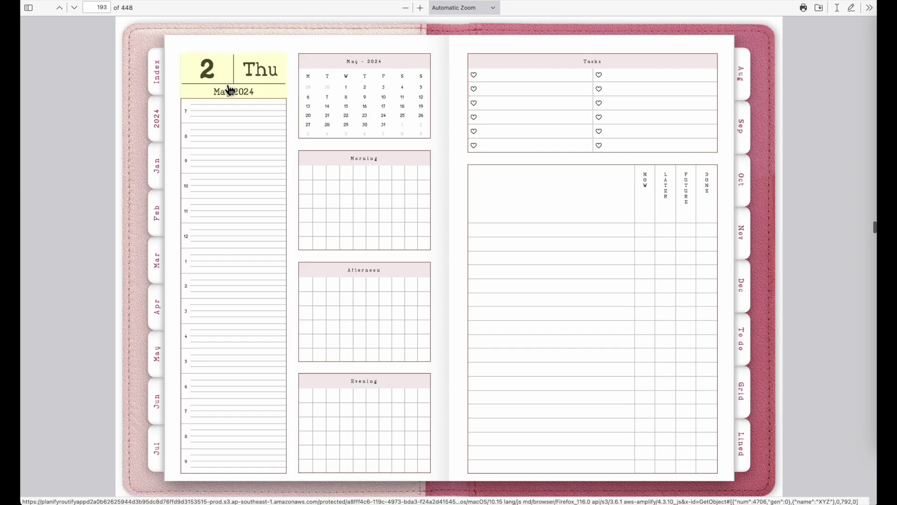
left_click(329, 108)
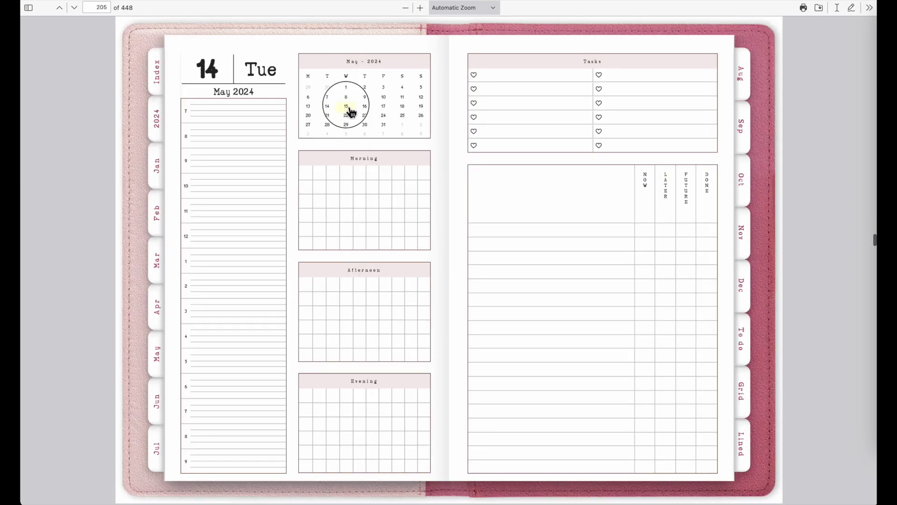
left_click(349, 110)
left_click(367, 110)
left_click(385, 110)
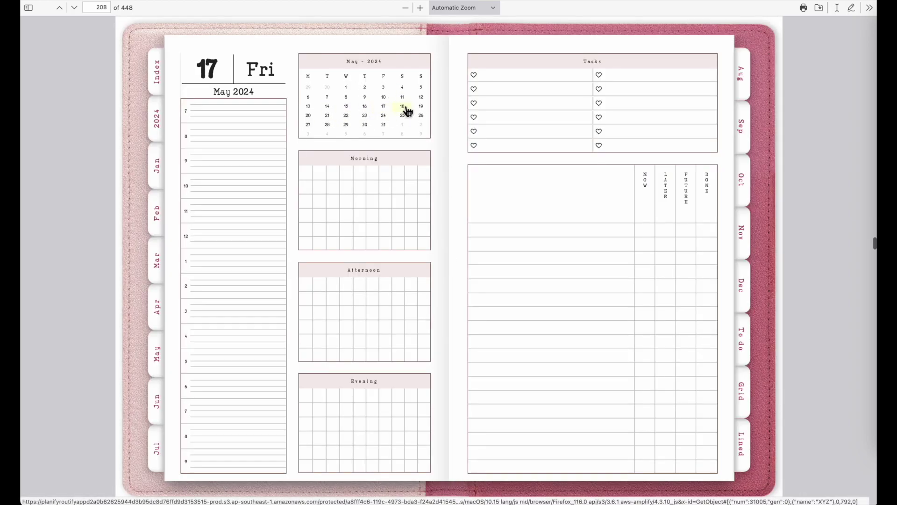
left_click(405, 108)
Test the 26, 22, 15 and 16 May links, then jump from 16 May to its week.
left_click(419, 117)
left_click(347, 117)
left_click(349, 111)
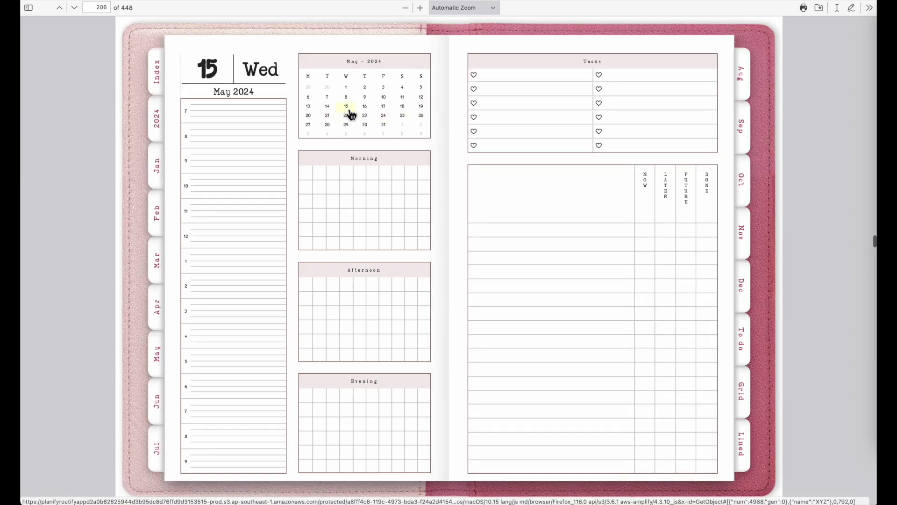
left_click(367, 109)
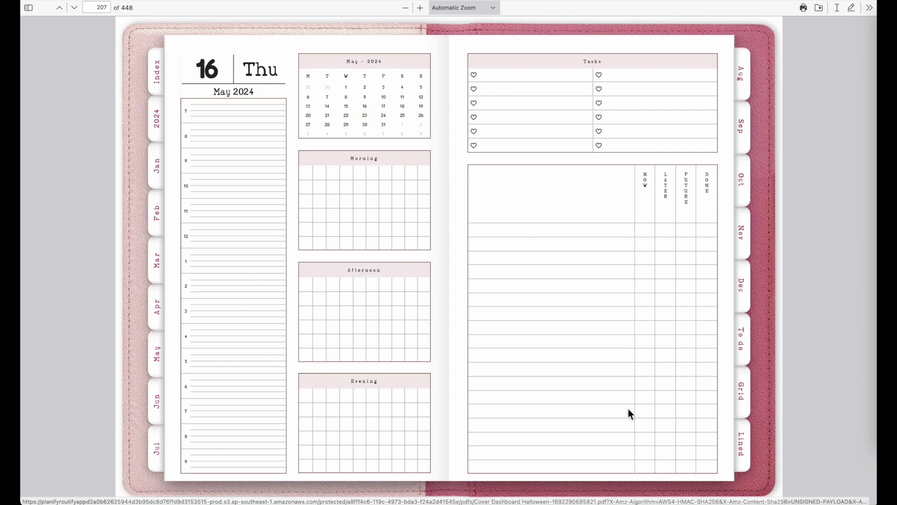
left_click(214, 75)
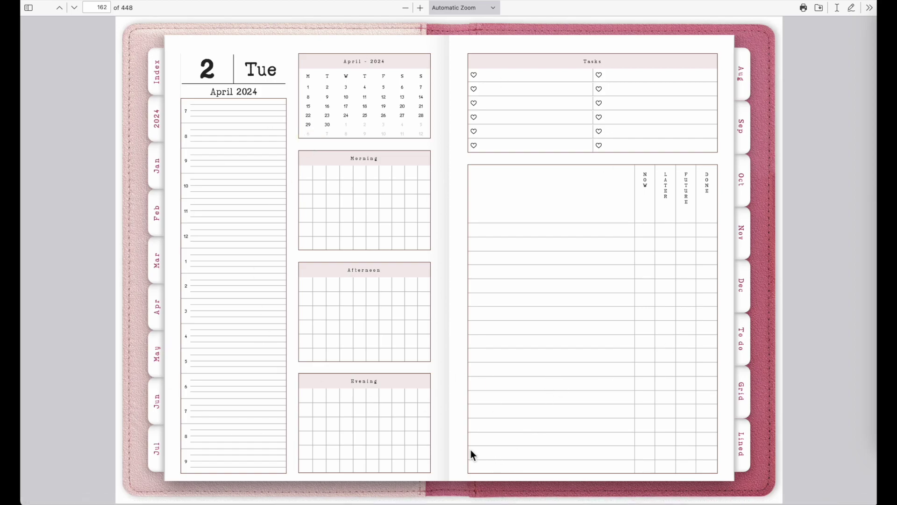
Use the '2 Tue' header on the 2 April daily page to reach the April 1–7 week.
left_click(234, 76)
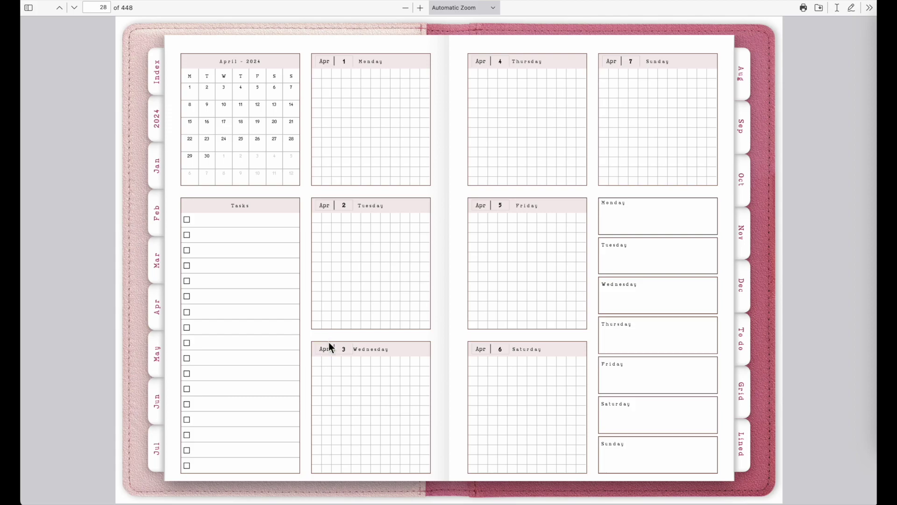
Zoom into page 28's April calendar and test its 29 cell, which opens 13 March 2024.
scroll(187, 79, "up", 5)
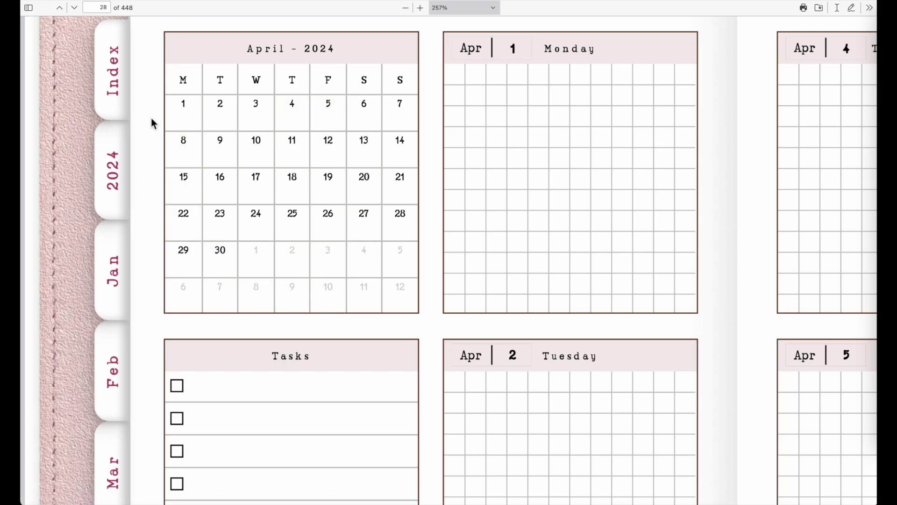
scroll(373, 248, "down", 5)
scroll(372, 248, "up", 3)
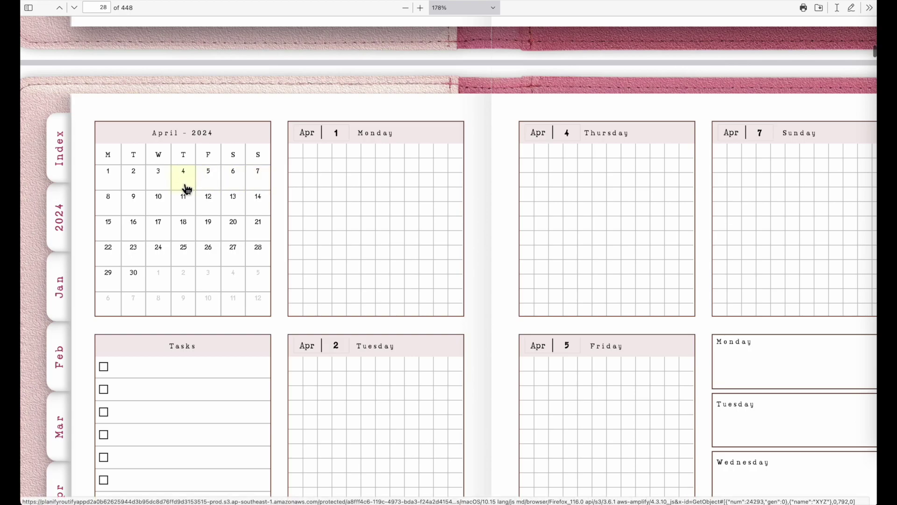
scroll(205, 253, "down", 5)
scroll(499, 223, "up", 3)
scroll(499, 220, "up", 1)
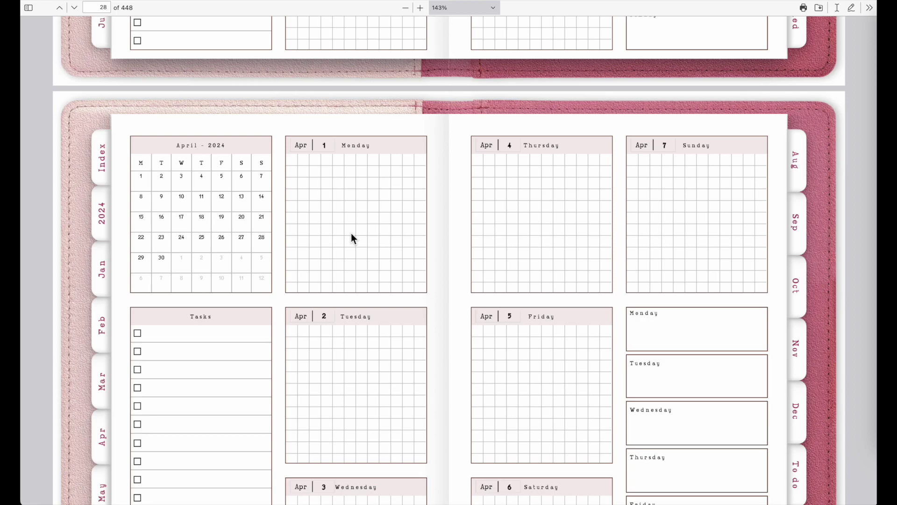
left_click(140, 259)
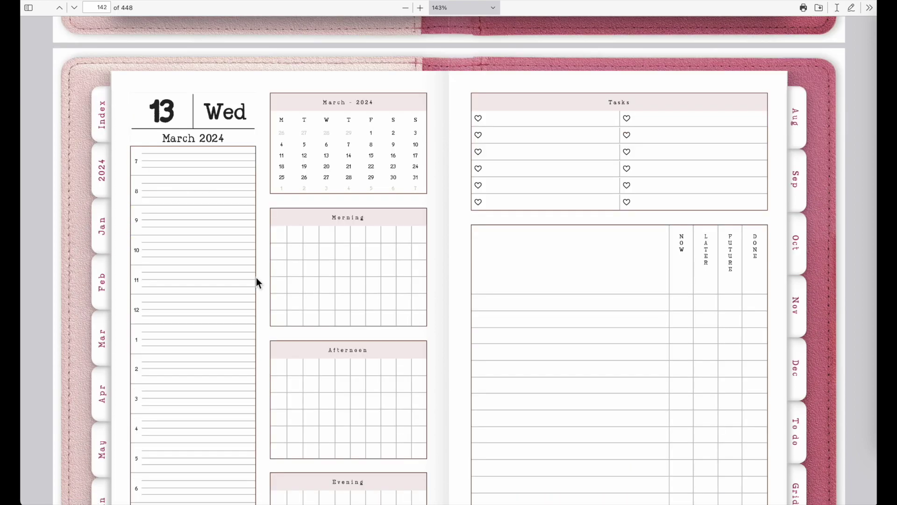
Back in Planify Pro, show the Multiple Pages list and load page 2, the 2024 year spread.
left_click(186, 128)
scroll(247, 216, "down", 5)
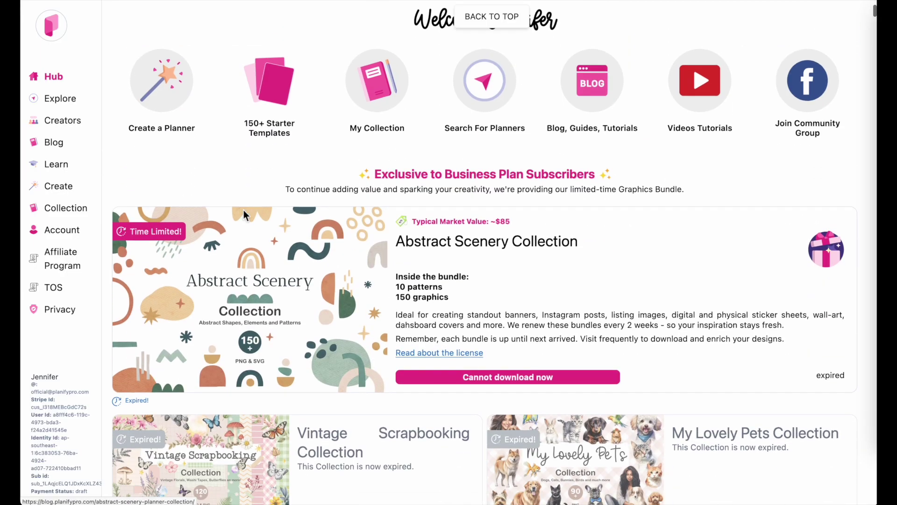
scroll(245, 215, "up", 2)
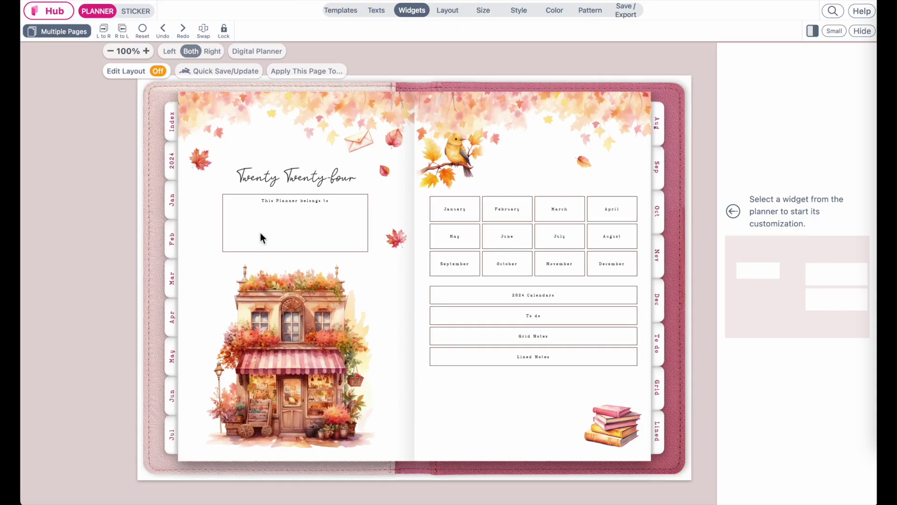
left_click(59, 31)
left_click(36, 211)
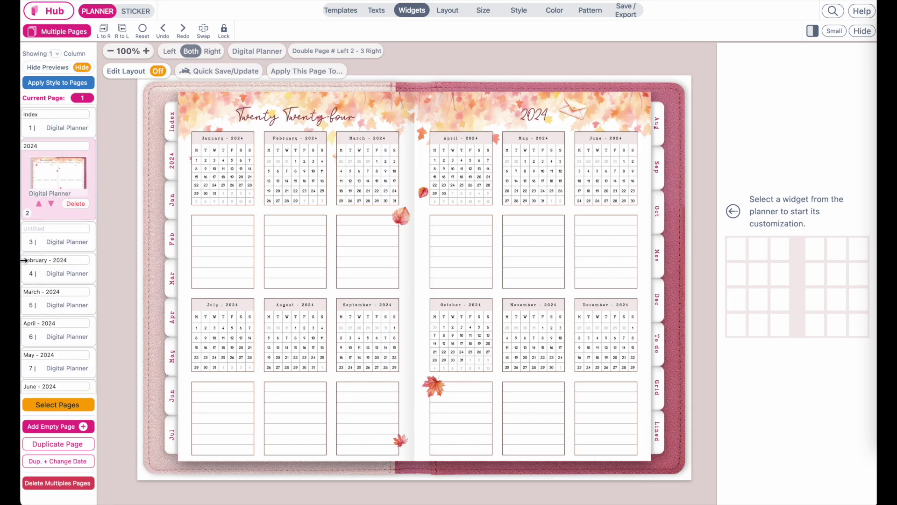
Browse the January overview, March, 08–14 January and November 18–24 pages, ending on 10 February 2024.
left_click(44, 242)
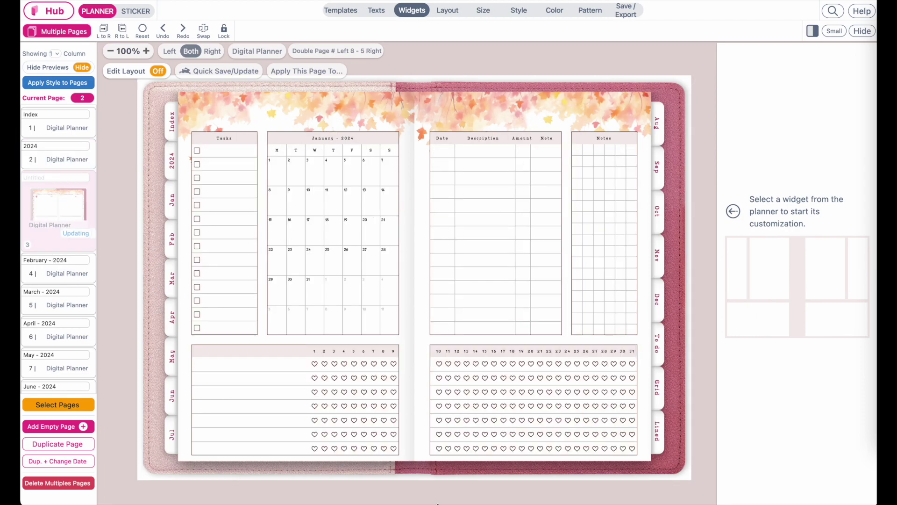
left_click(70, 308)
left_click(60, 319)
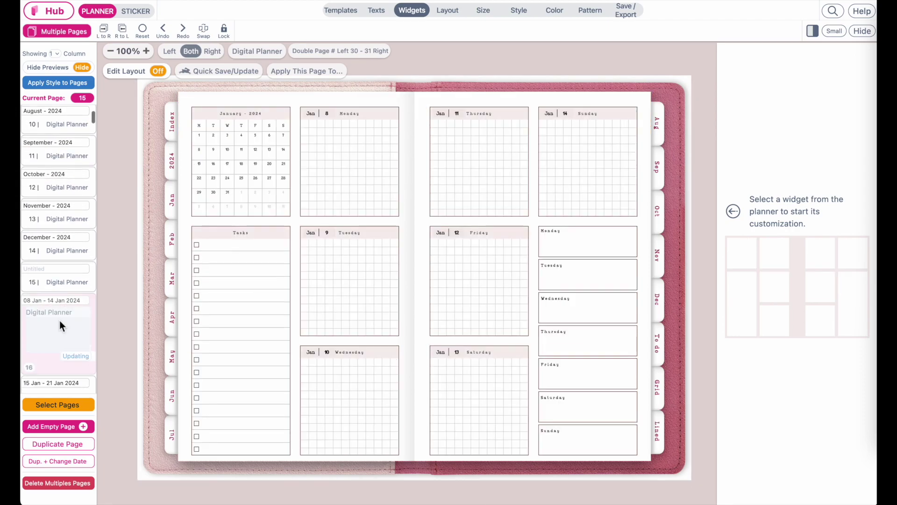
scroll(66, 313, "down", 15)
left_click(64, 322)
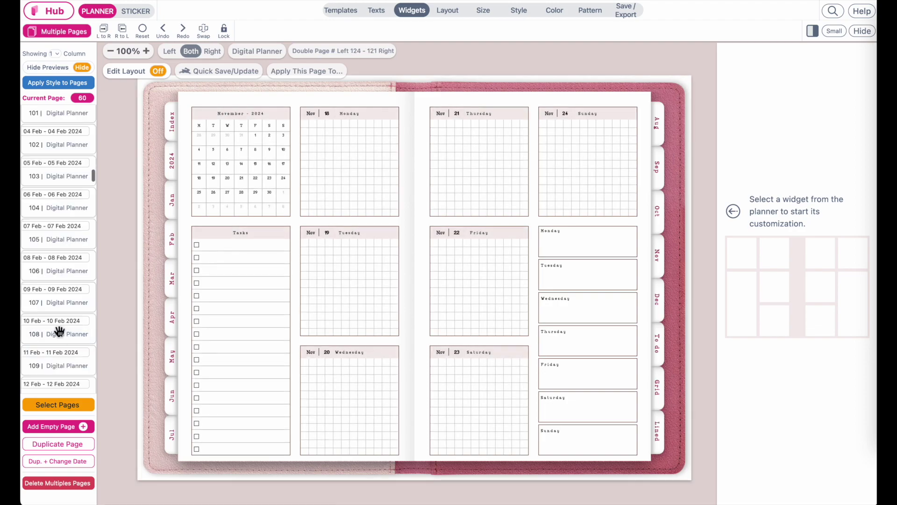
left_click(56, 333)
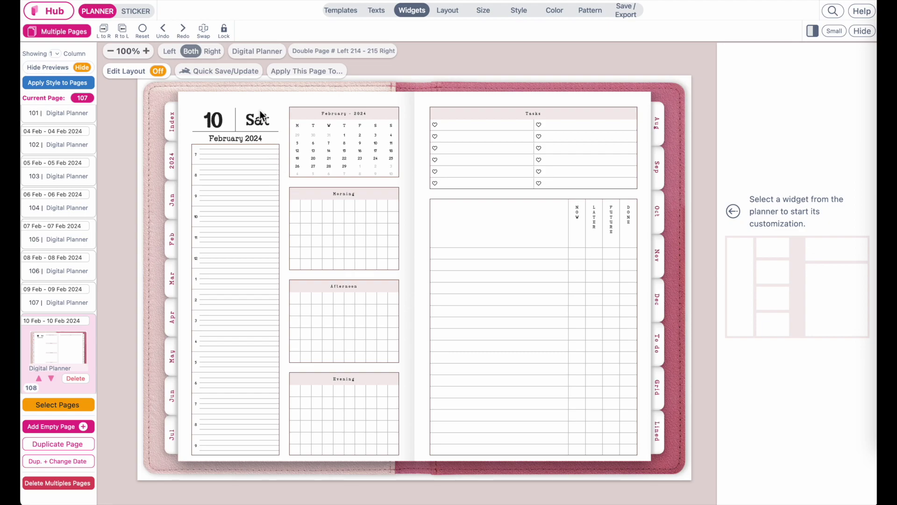
scroll(398, 357, "up", 1)
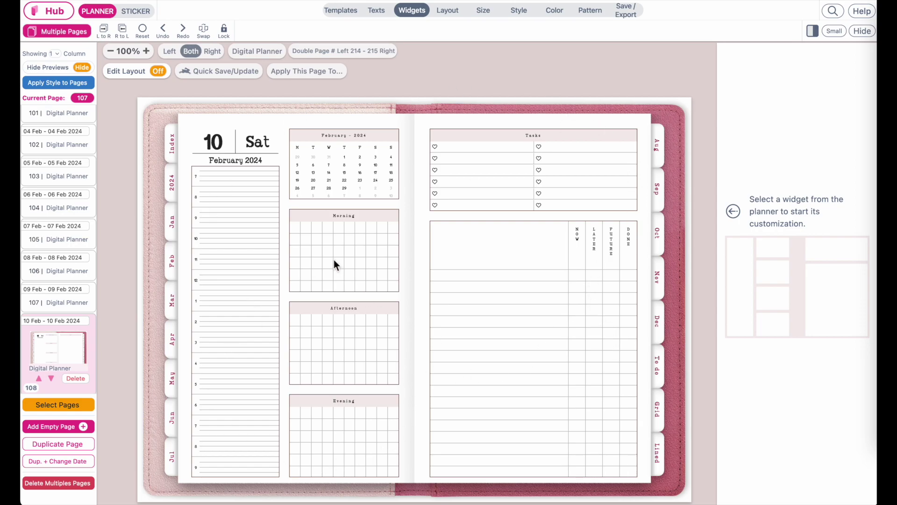
left_click(872, 3)
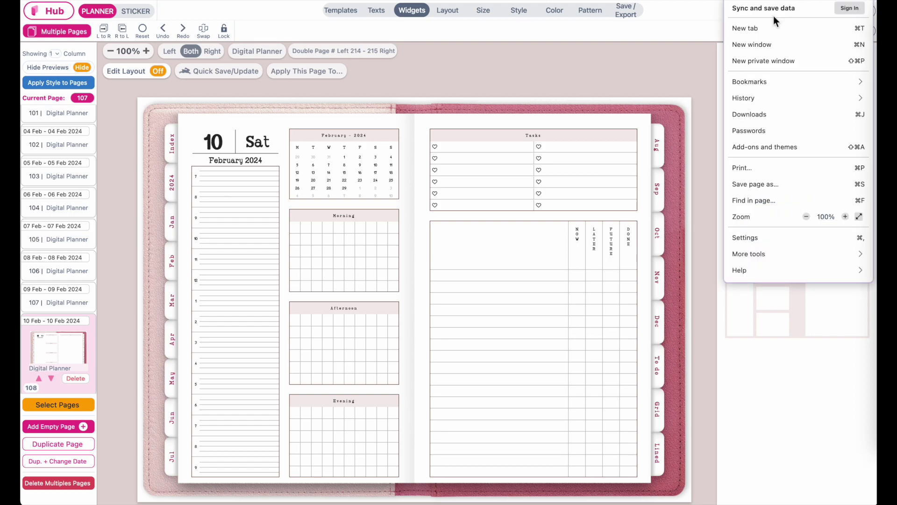
left_click(665, 75)
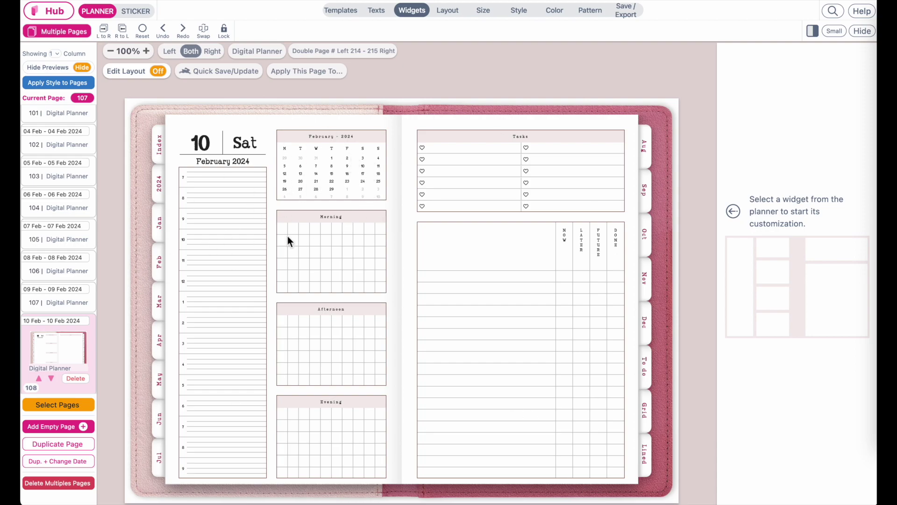
Go to the Explore page and search for digital planners.
left_click(35, 13)
left_click(468, 258)
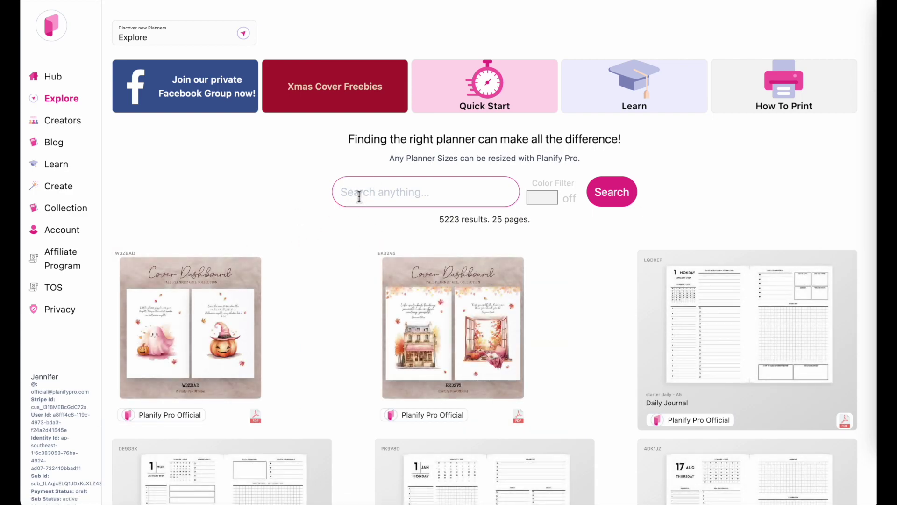
left_click(359, 196)
type("digital planner")
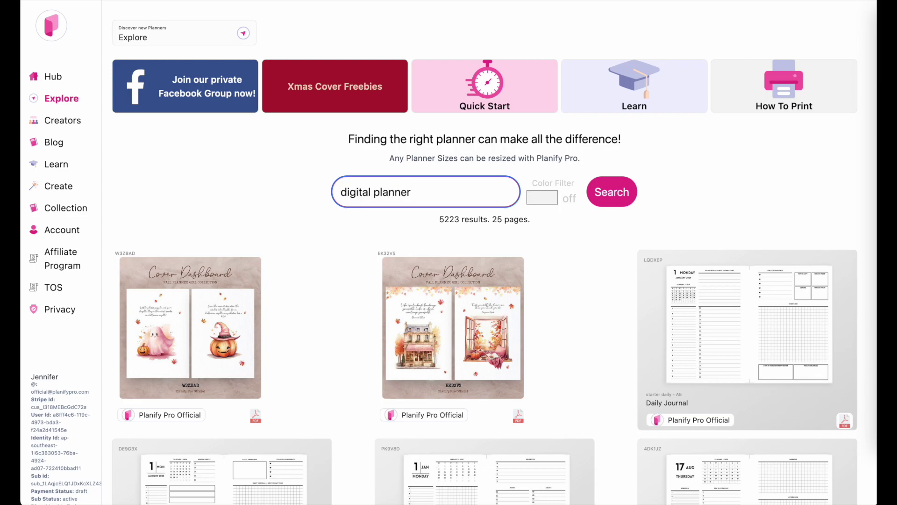
key("Return")
Load the 365 Day Digital Planner 2023 from the search results into the editor.
scroll(485, 252, "down", 9)
scroll(264, 211, "up", 10)
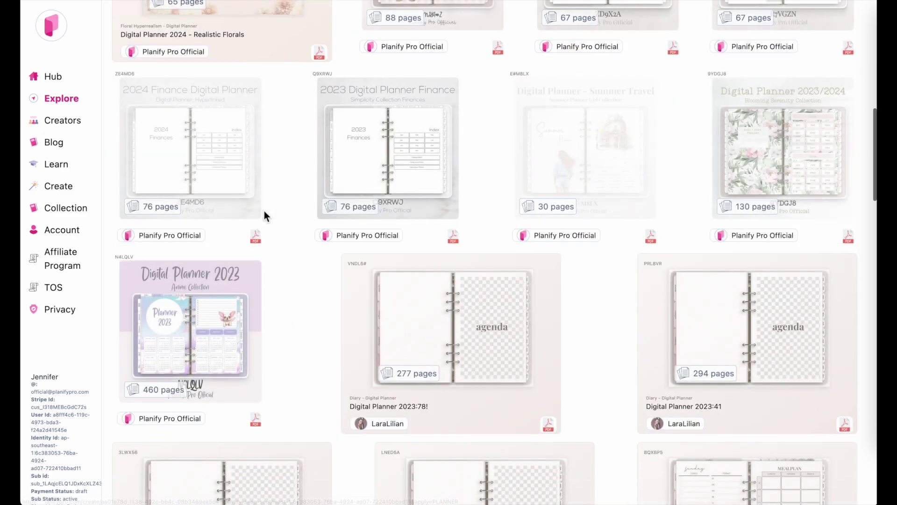
scroll(260, 233, "down", 10)
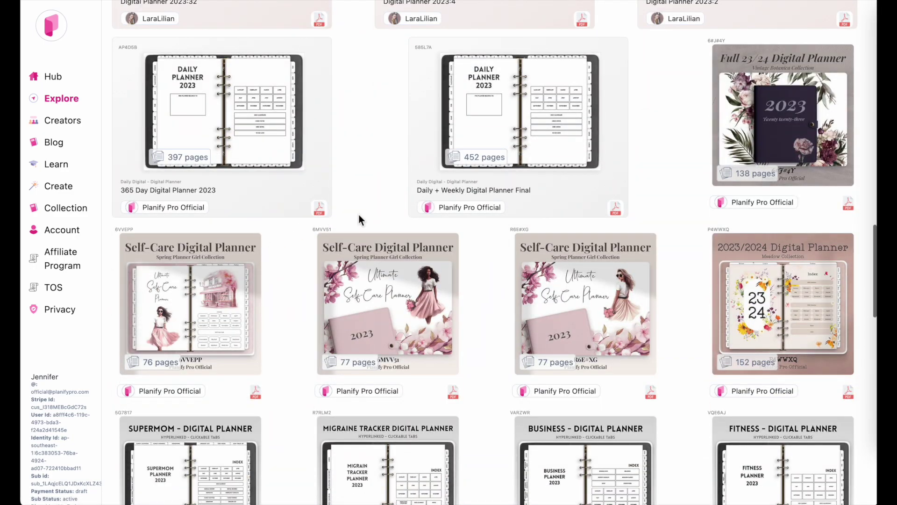
scroll(359, 215, "up", 2)
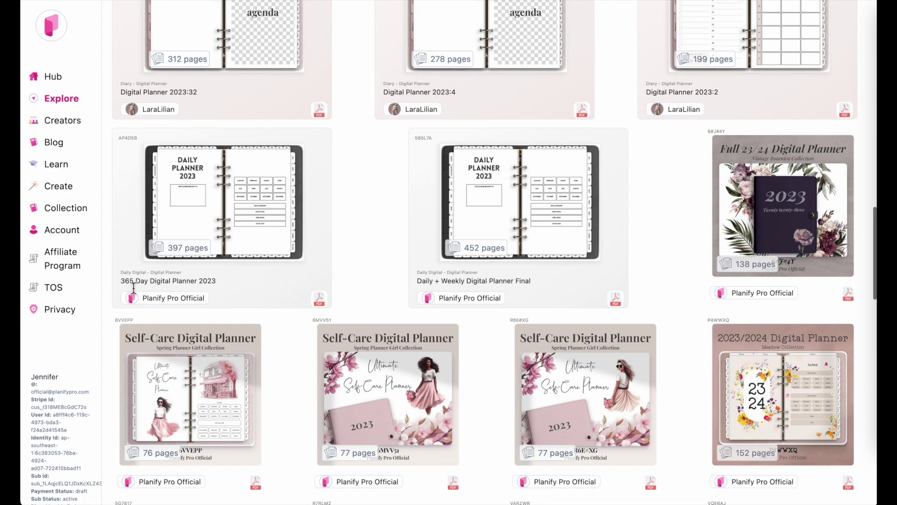
left_click(248, 212)
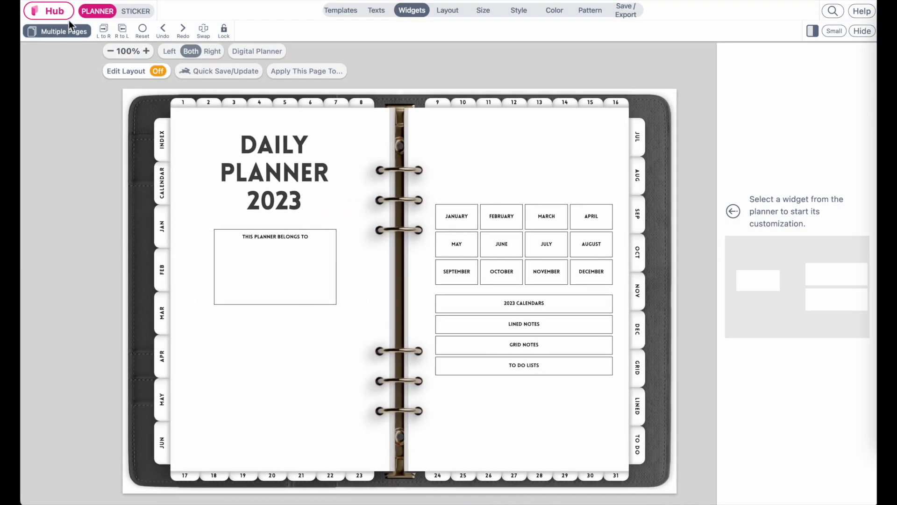
Show the Multiple Pages list and bring up the Apply Style to Pages dialog.
left_click(70, 28)
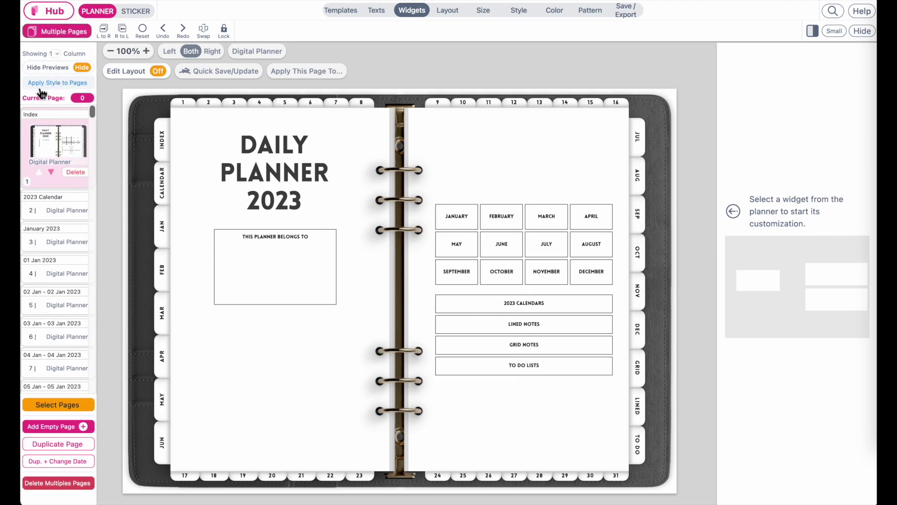
left_click(39, 87)
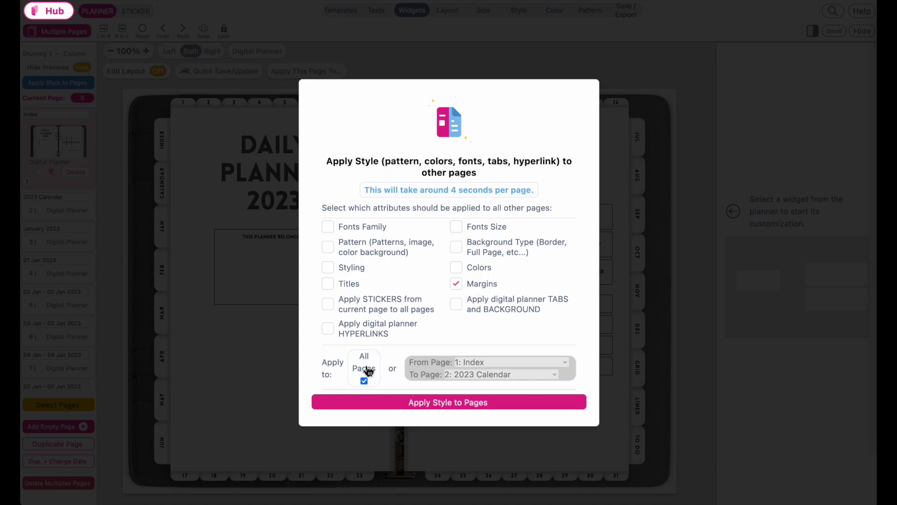
Apply the margin style to all 397 planner pages with Margins and All Pages checked.
left_click(401, 407)
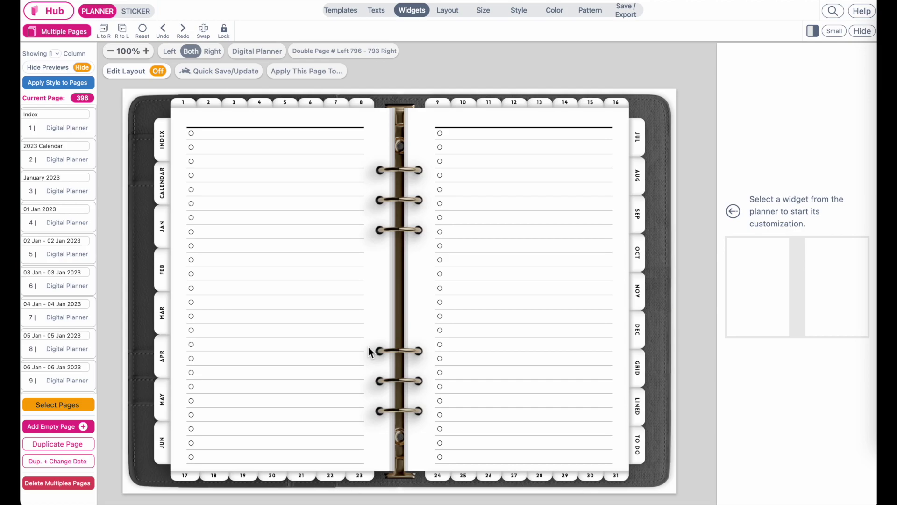
Batch-export all pages as a Digital double-page Goodnotes PDF with links, then download and open it.
left_click(630, 11)
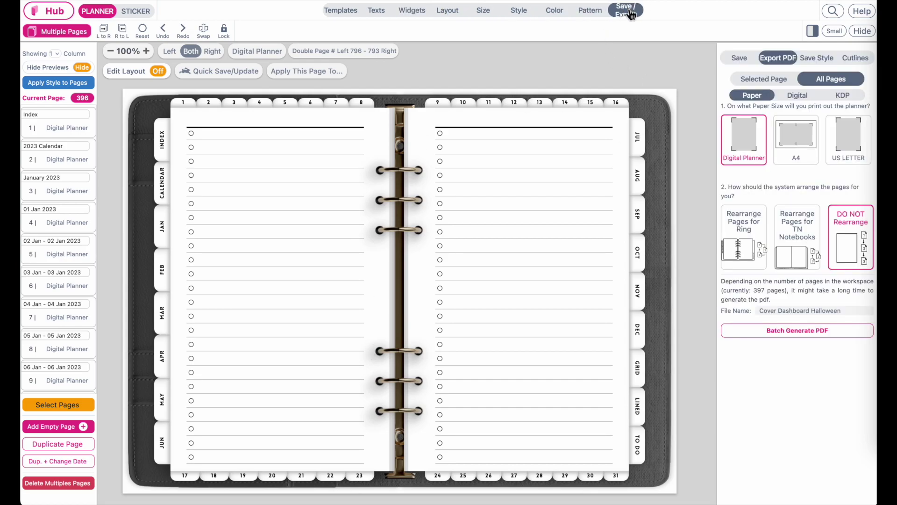
left_click(798, 95)
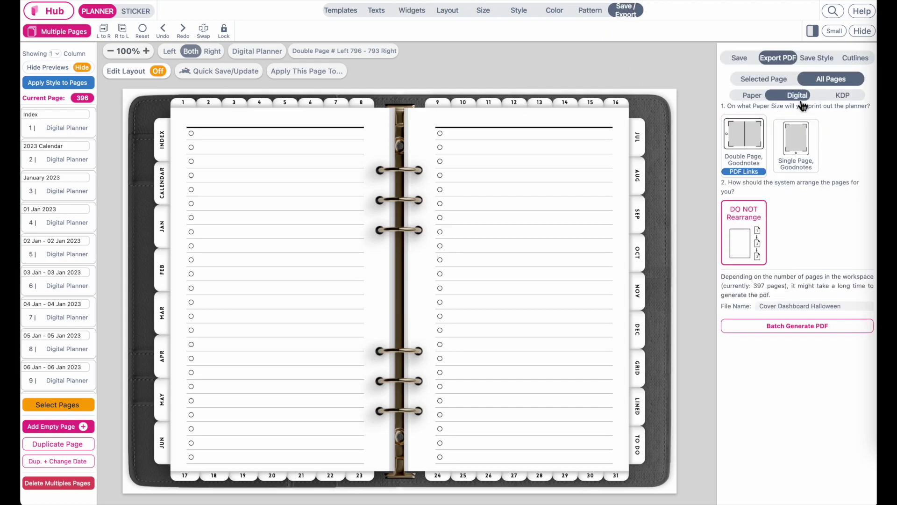
left_click(749, 144)
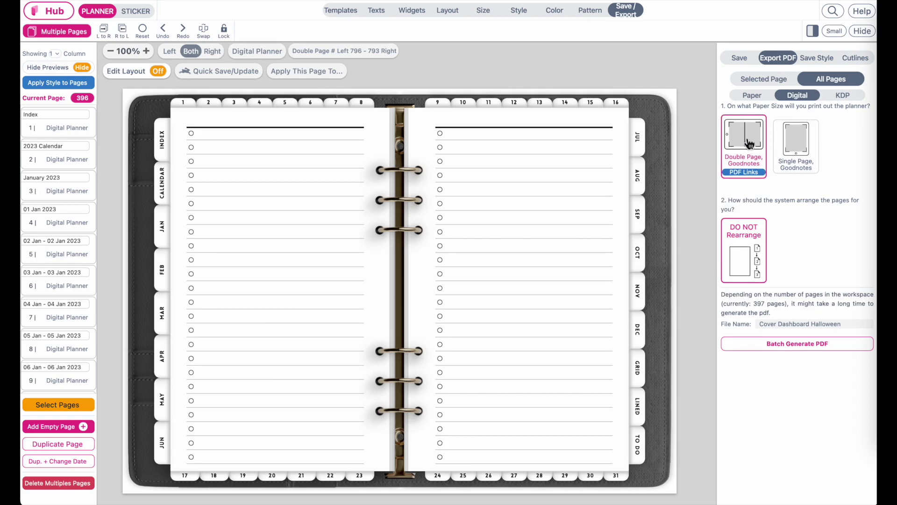
left_click(844, 351)
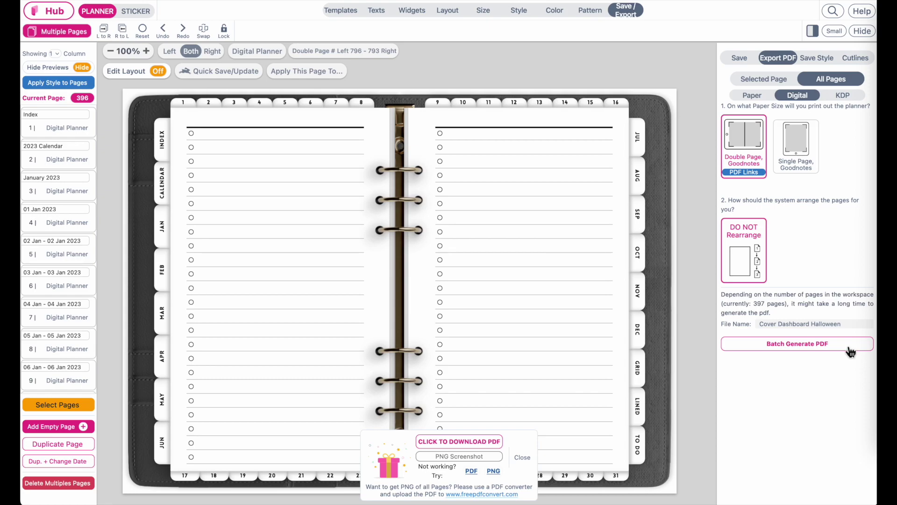
left_click(467, 443)
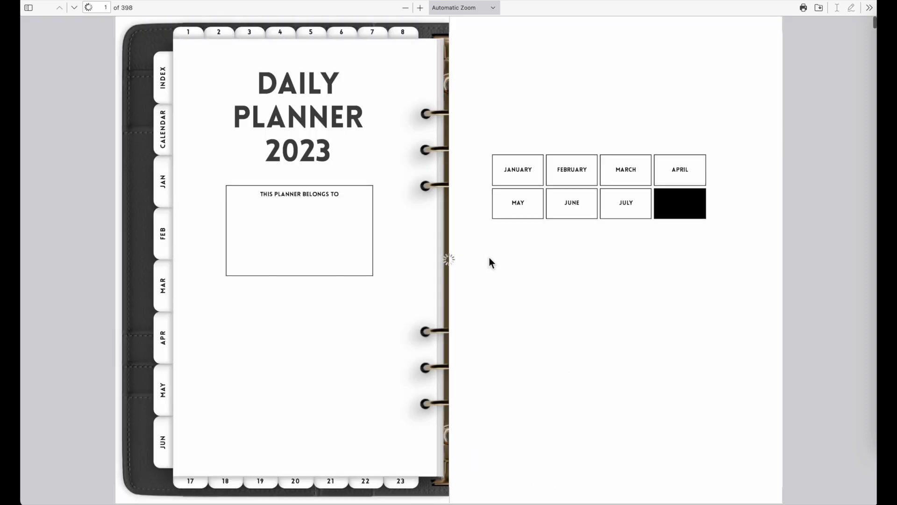
Test the February calendar links to the 1, 2 and 3 February daily pages.
left_click(171, 216)
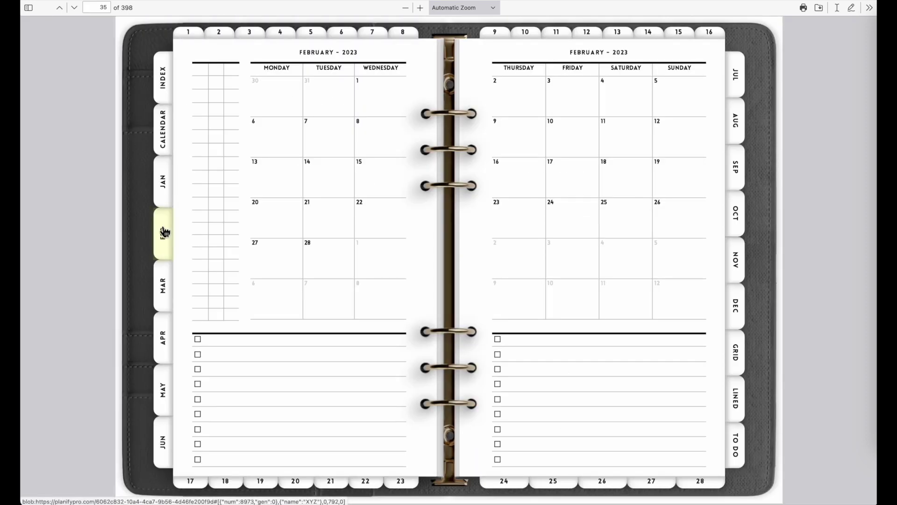
left_click(390, 108)
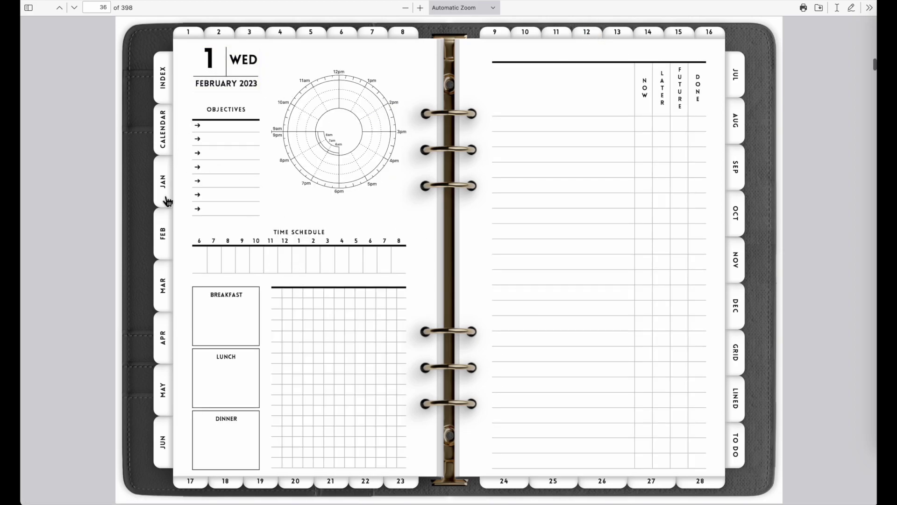
left_click(172, 247)
left_click(501, 104)
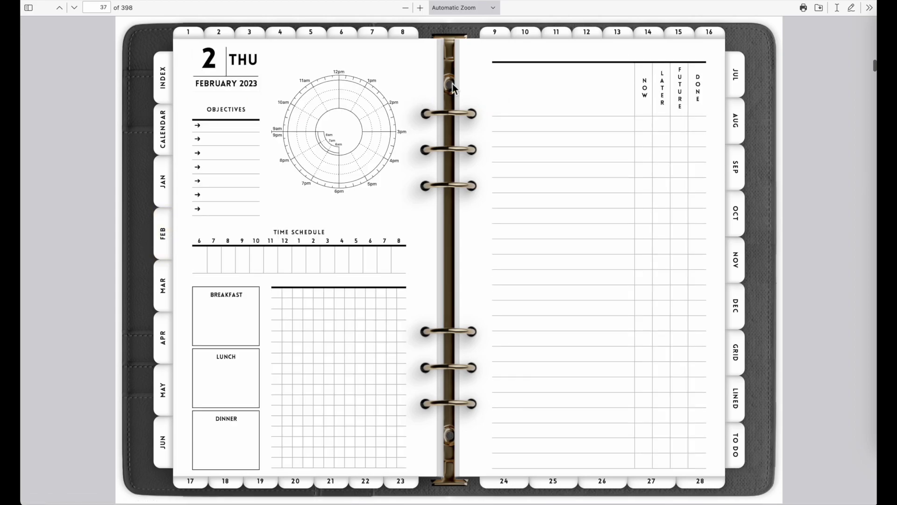
left_click(162, 244)
left_click(593, 96)
Test the 4 and 5 February links, then the March calendar's 13 March link.
left_click(165, 248)
left_click(649, 93)
left_click(164, 245)
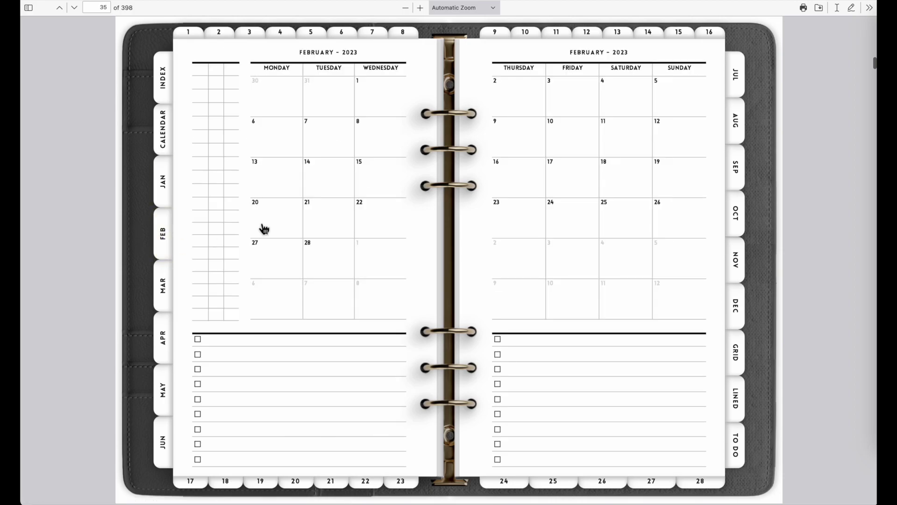
left_click(682, 100)
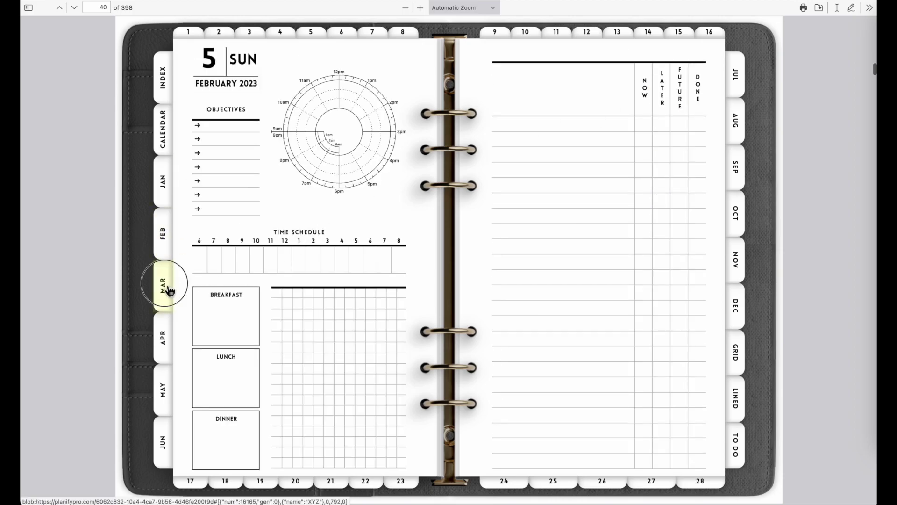
left_click(166, 286)
left_click(261, 173)
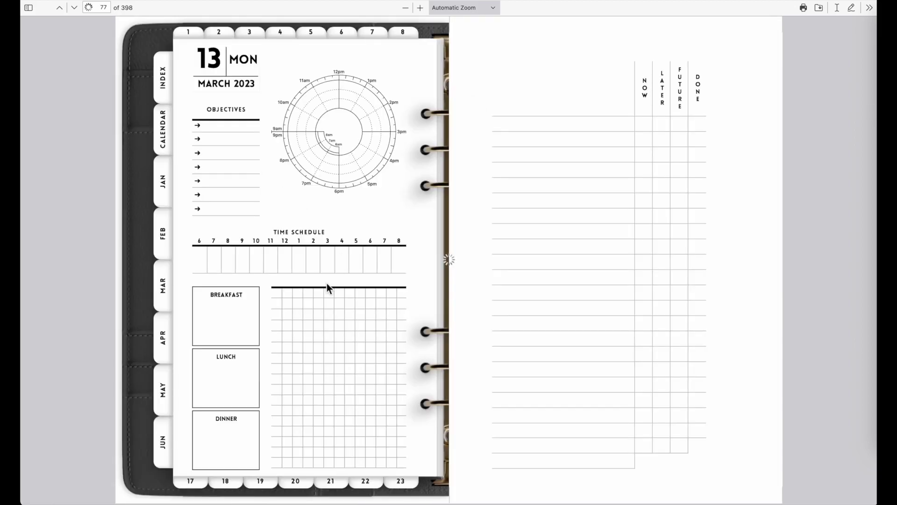
Check that March 17, 24 and 26 link to their daily pages and that each day header links back.
left_click(164, 290)
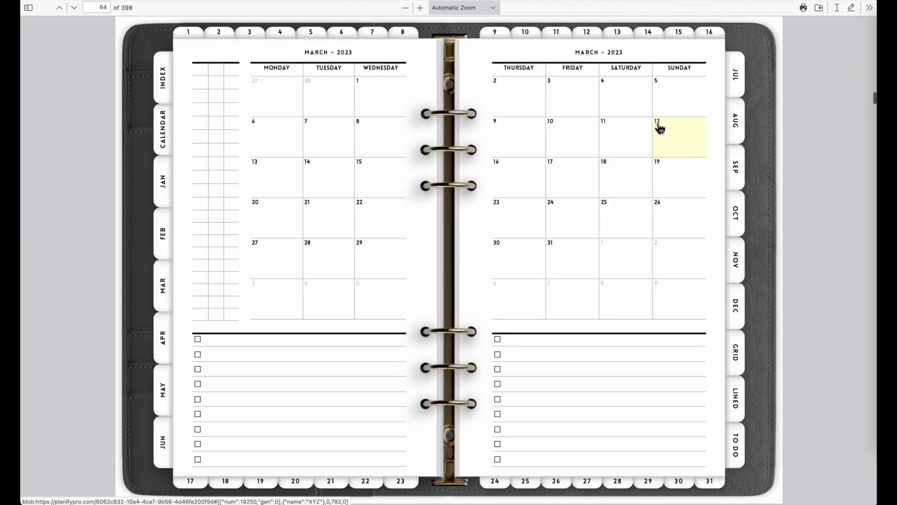
left_click(593, 184)
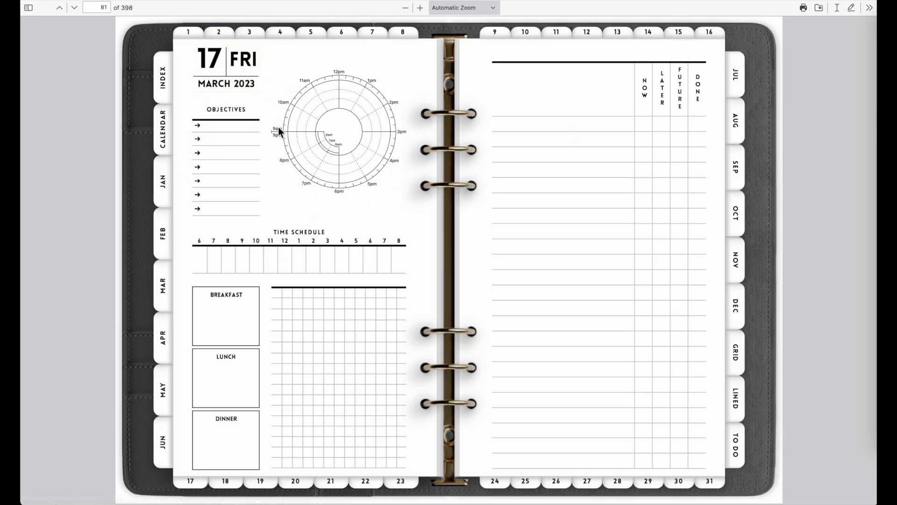
left_click(222, 70)
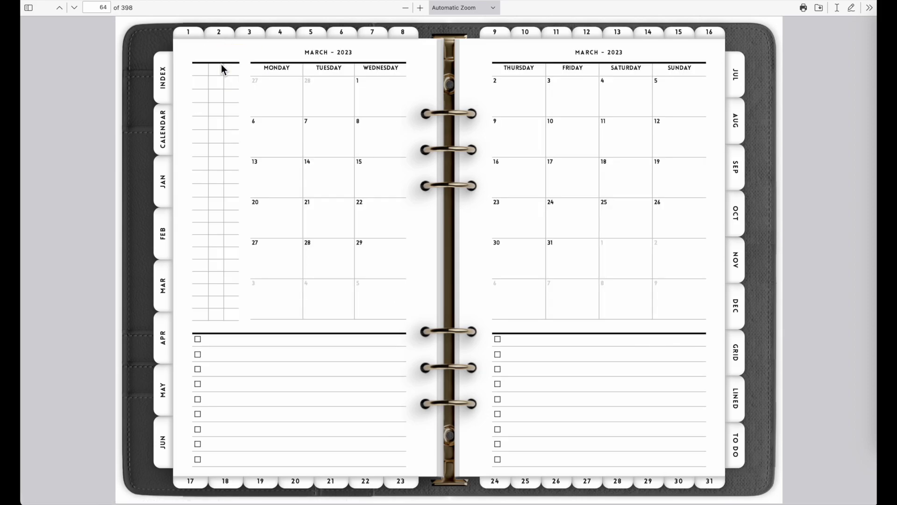
left_click(571, 230)
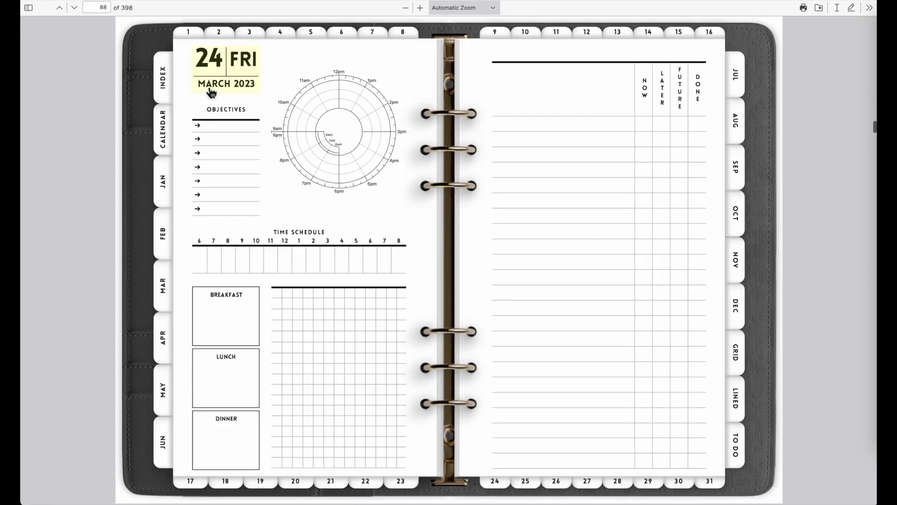
left_click(213, 89)
left_click(678, 216)
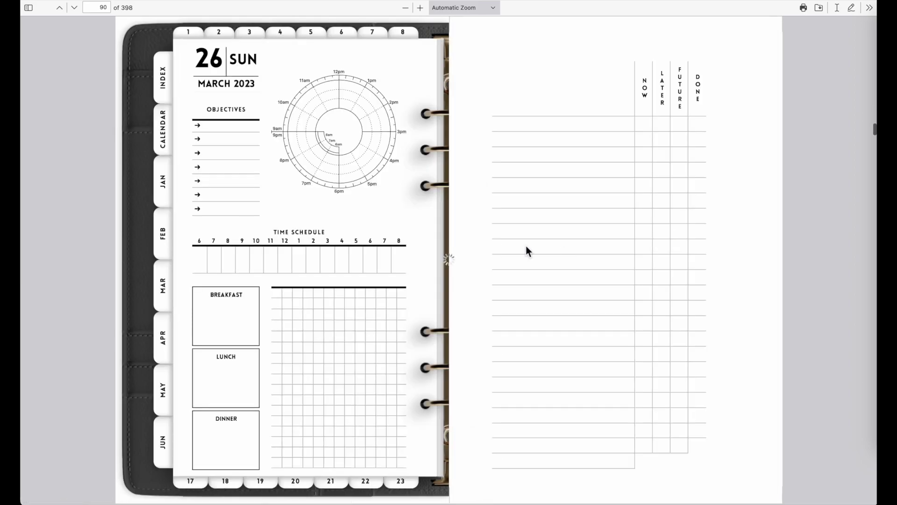
left_click(222, 80)
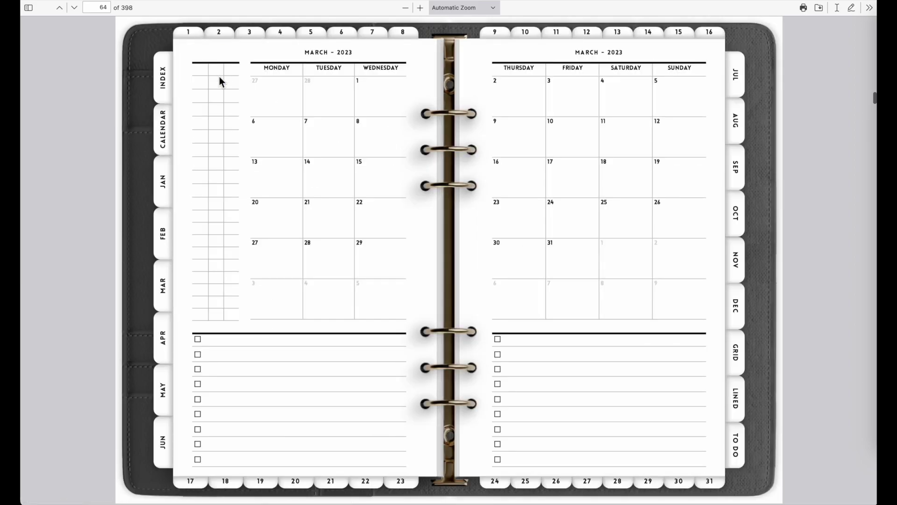
On the November 2023 calendar, verify the 7 and 10 November links and their return links.
left_click(733, 281)
left_click(333, 142)
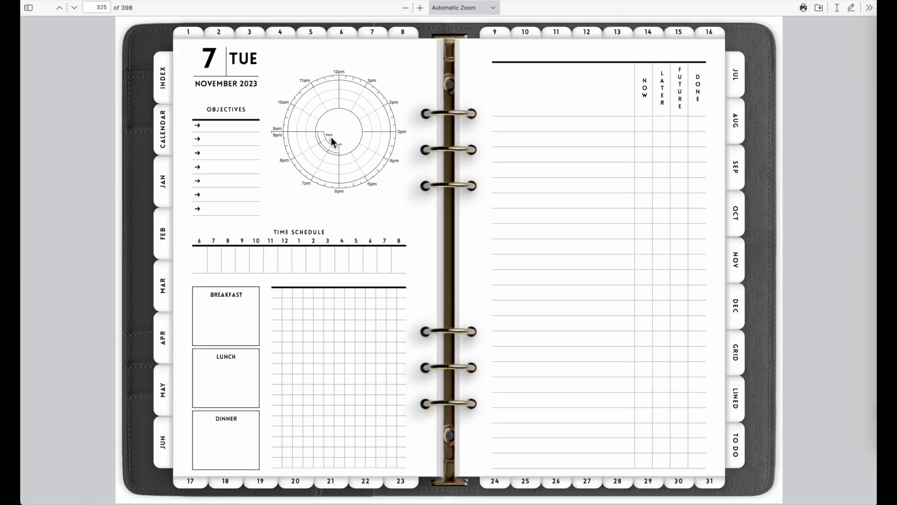
left_click(741, 268)
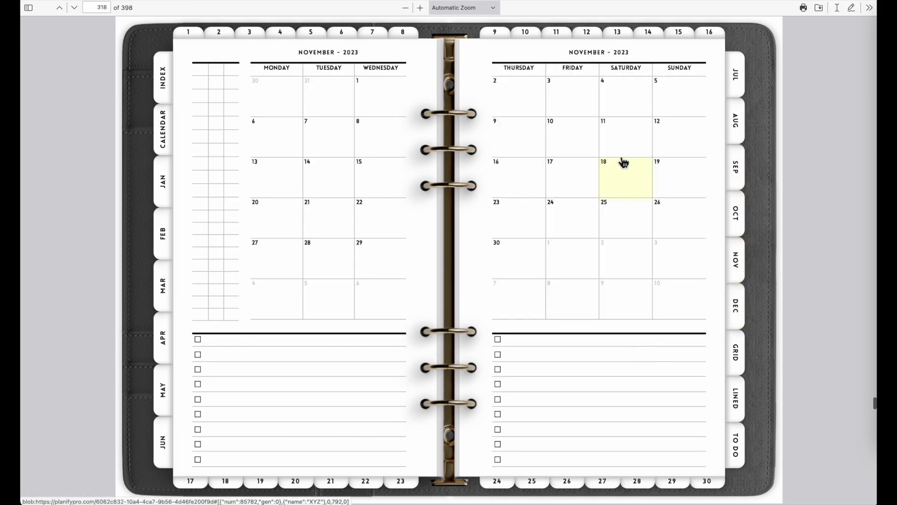
left_click(581, 135)
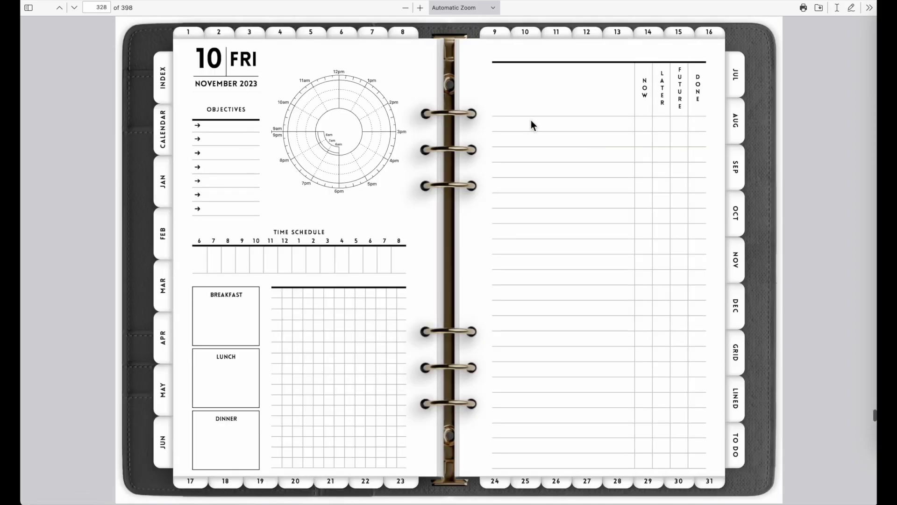
left_click(230, 84)
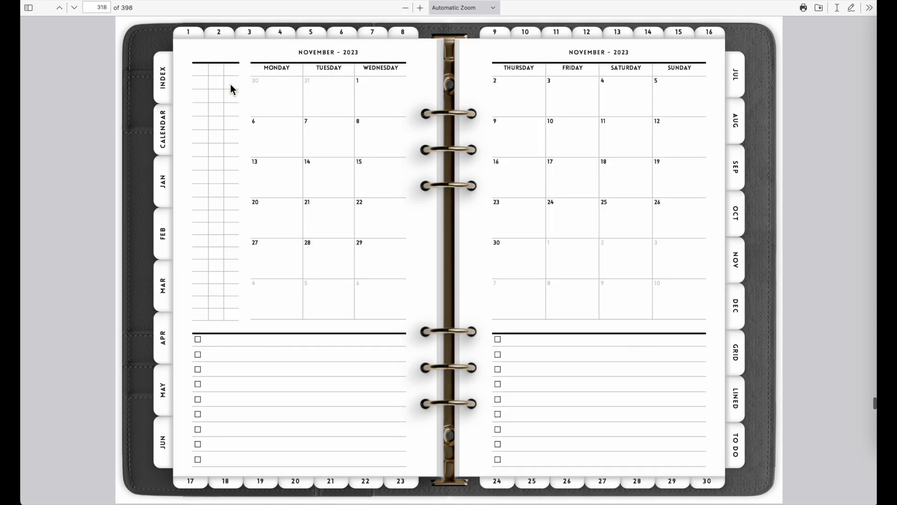
On the December 2023 calendar, verify the 8 and 1 December daily-page links and links back.
left_click(739, 308)
left_click(575, 142)
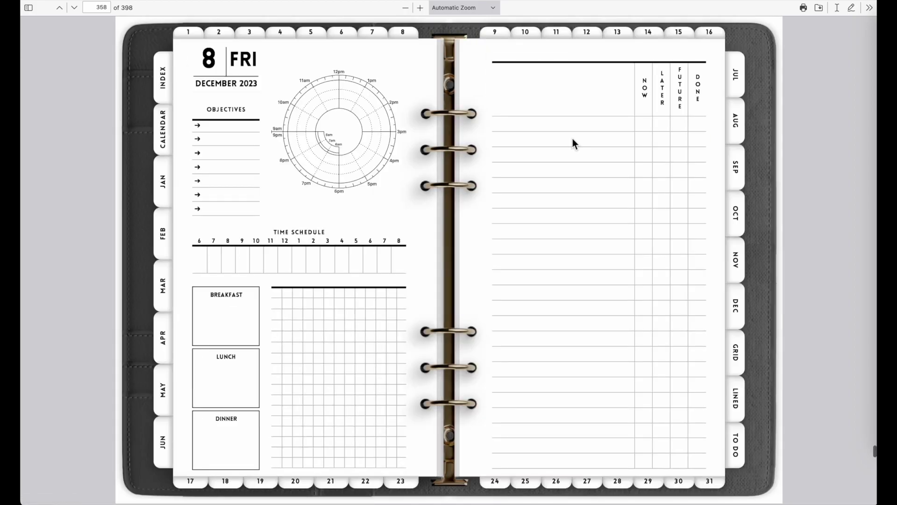
left_click(214, 86)
left_click(576, 90)
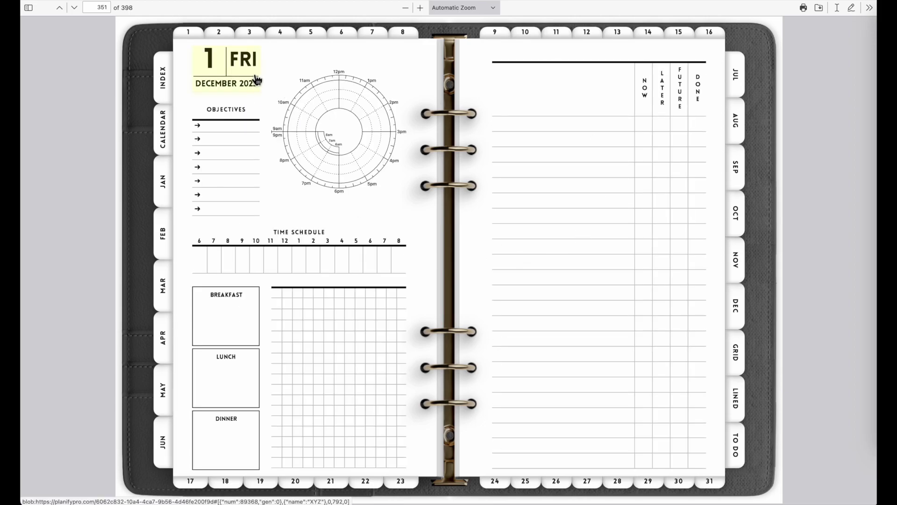
left_click(225, 82)
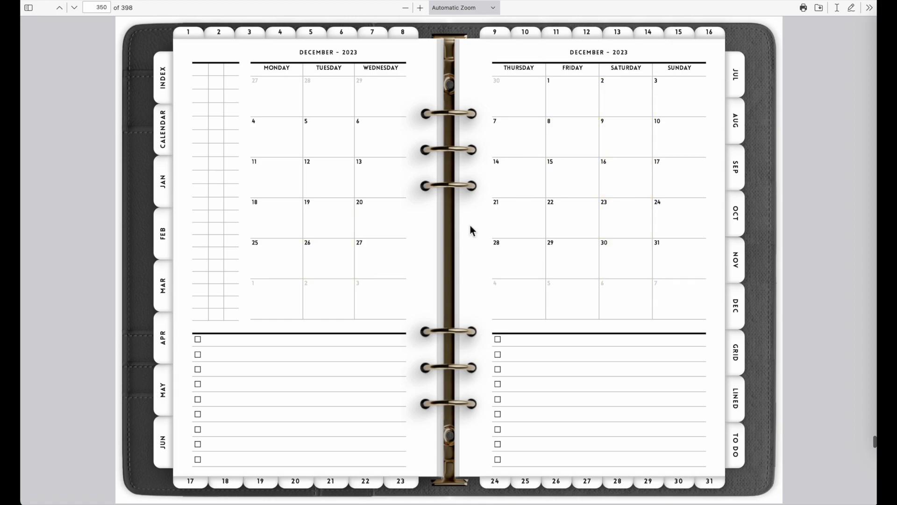